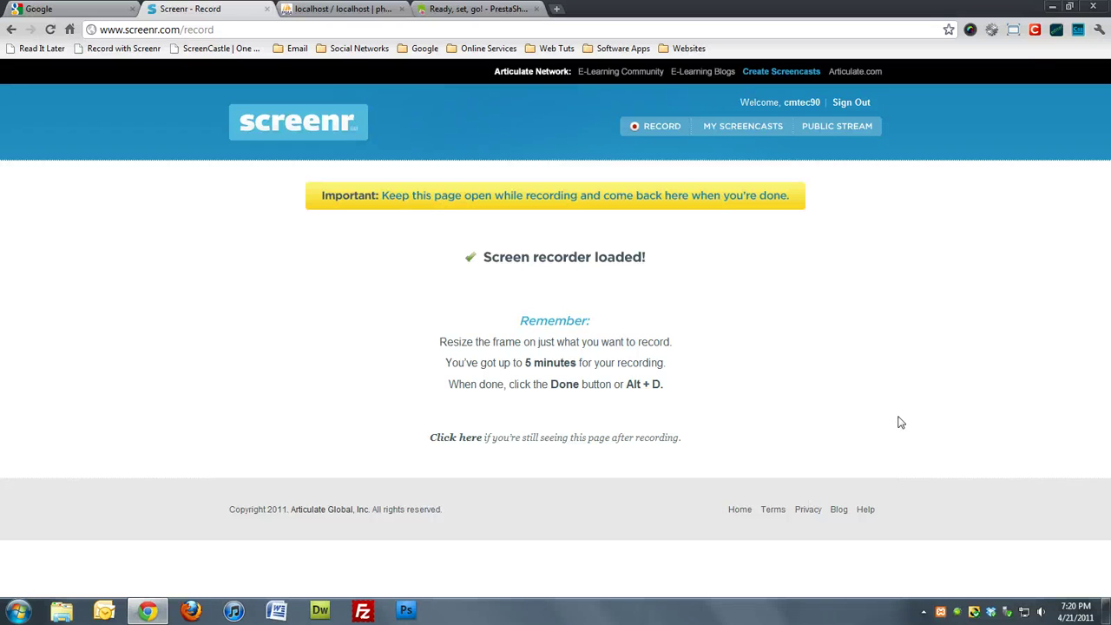
Switch to the 'Ready, set, go! - PrestaShop' tab and scroll through the installation-complete page.
left_click(473, 12)
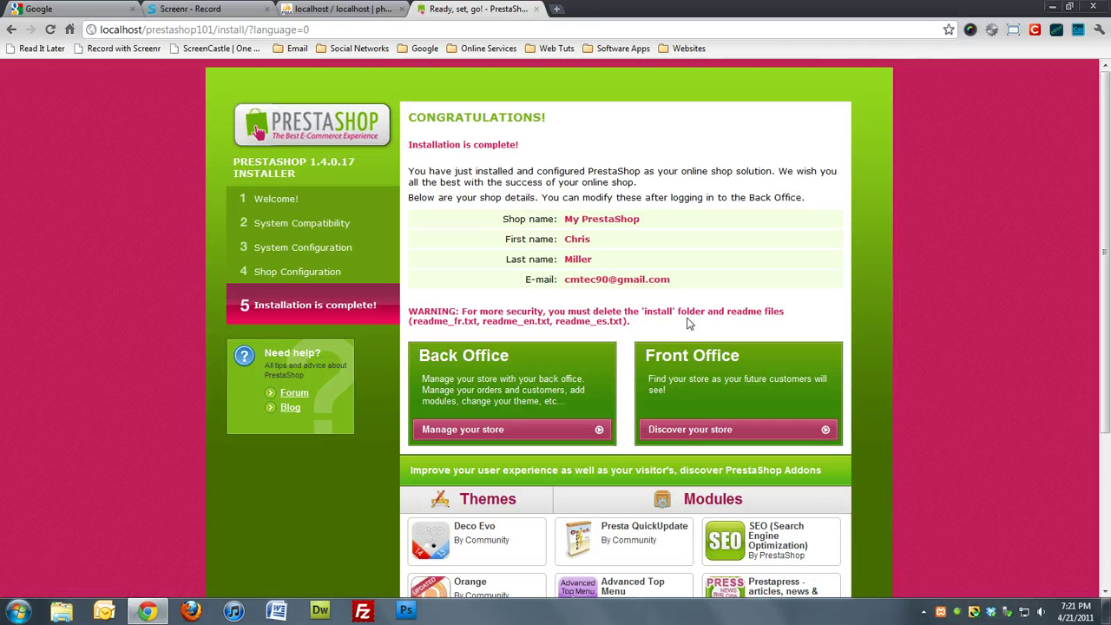
scroll(675, 321, "down", 3)
scroll(675, 325, "down", 2)
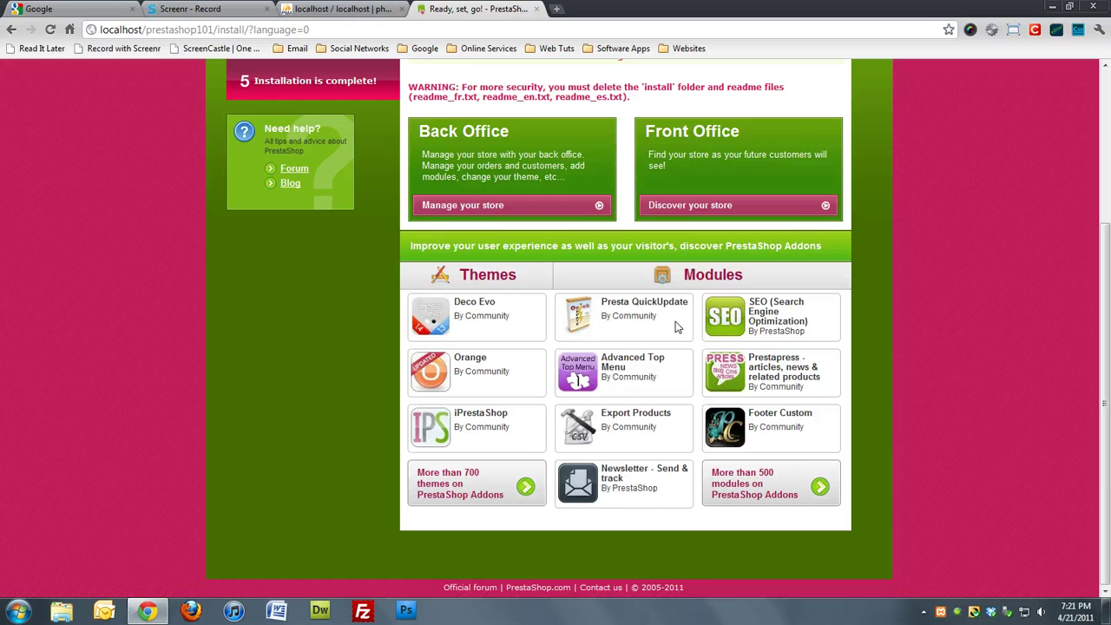
scroll(675, 325, "up", 3)
scroll(675, 325, "up", 2)
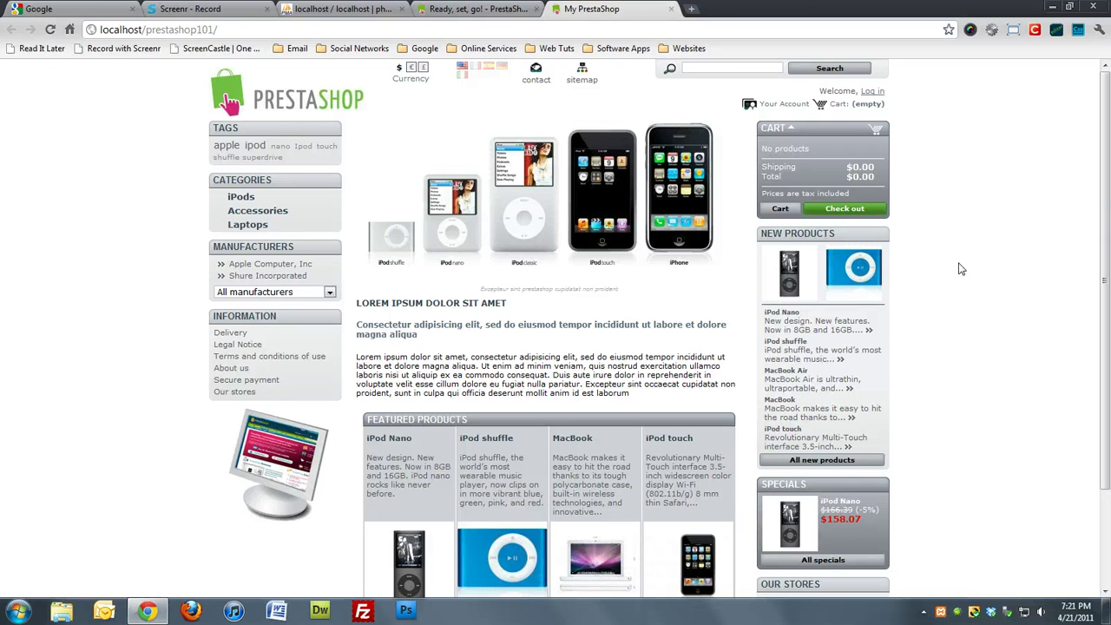
left_click(671, 10)
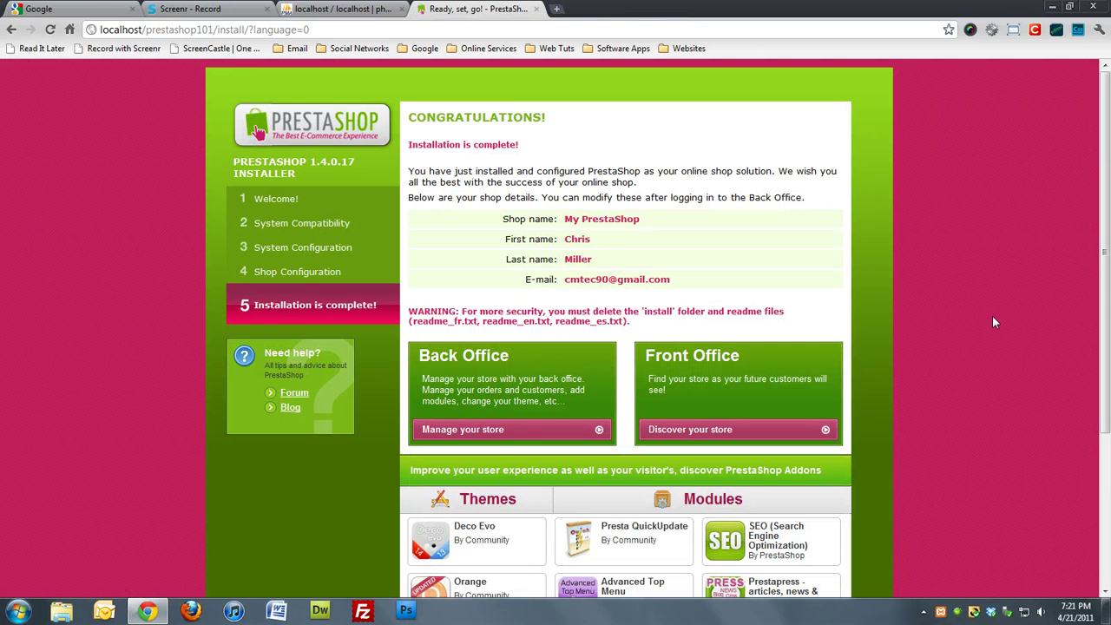
right_click(487, 431)
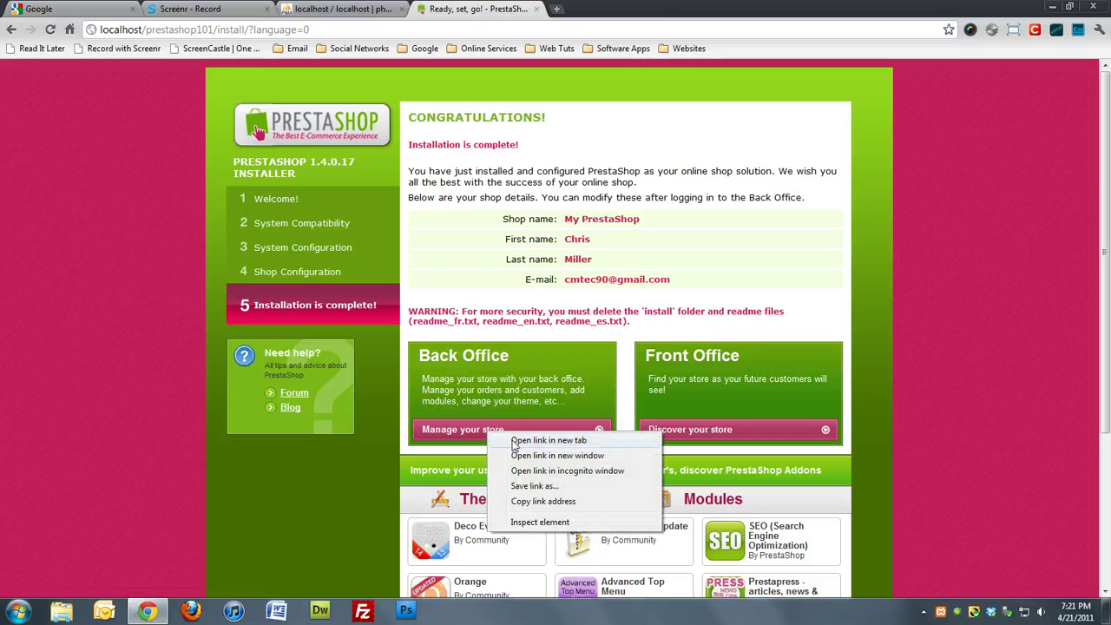
left_click(513, 441)
left_click(608, 9)
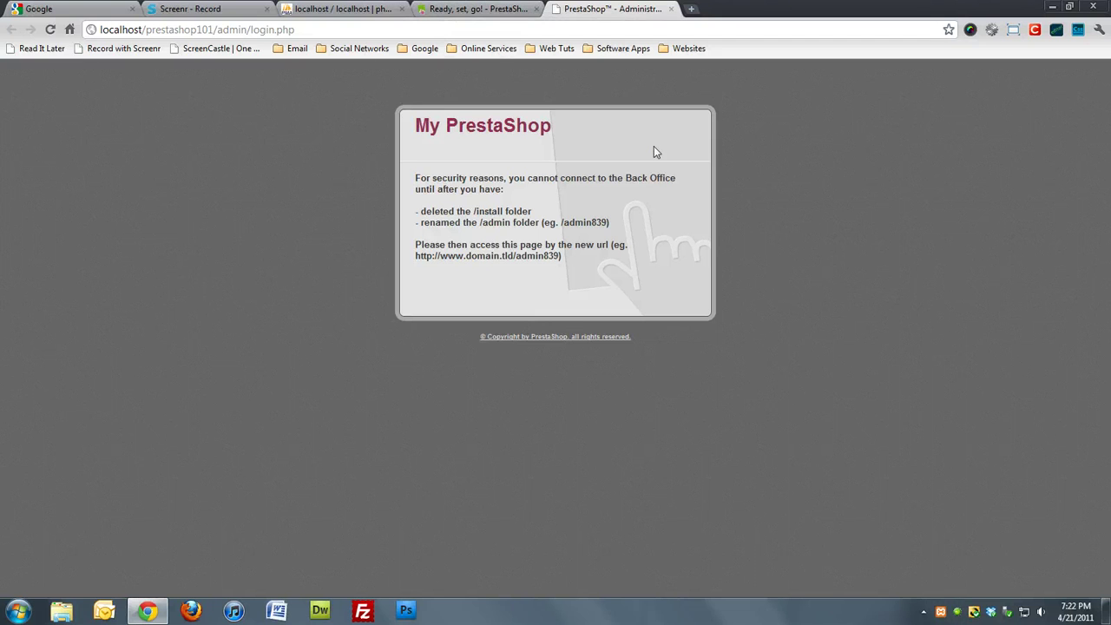
left_click(671, 8)
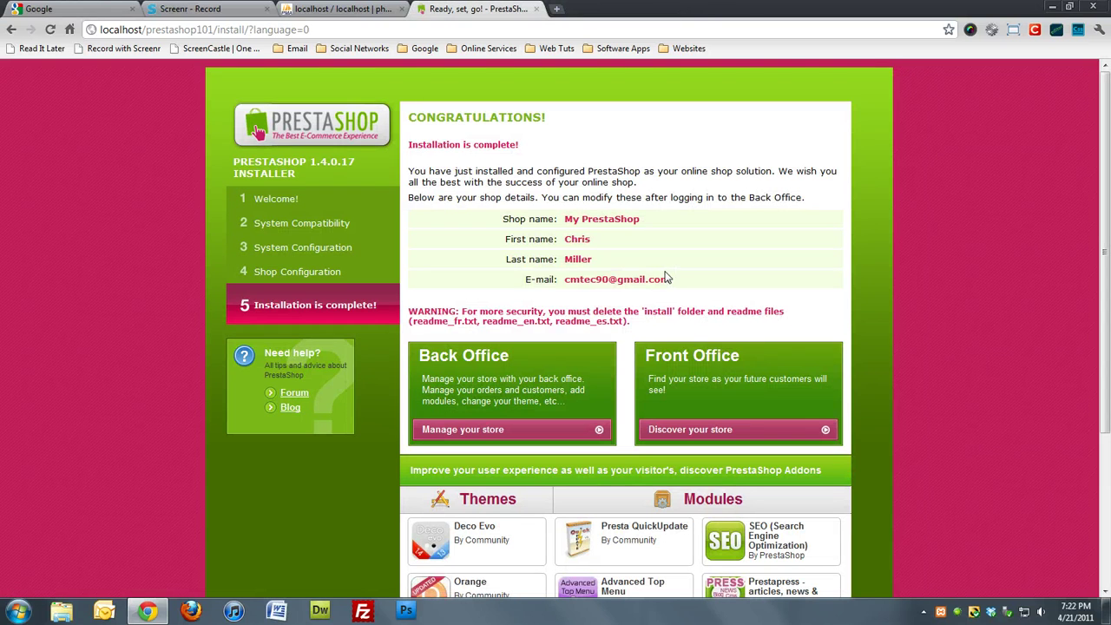
Browse to xampp > htdocs > prestashop101 and delete the install folder.
left_click(61, 611)
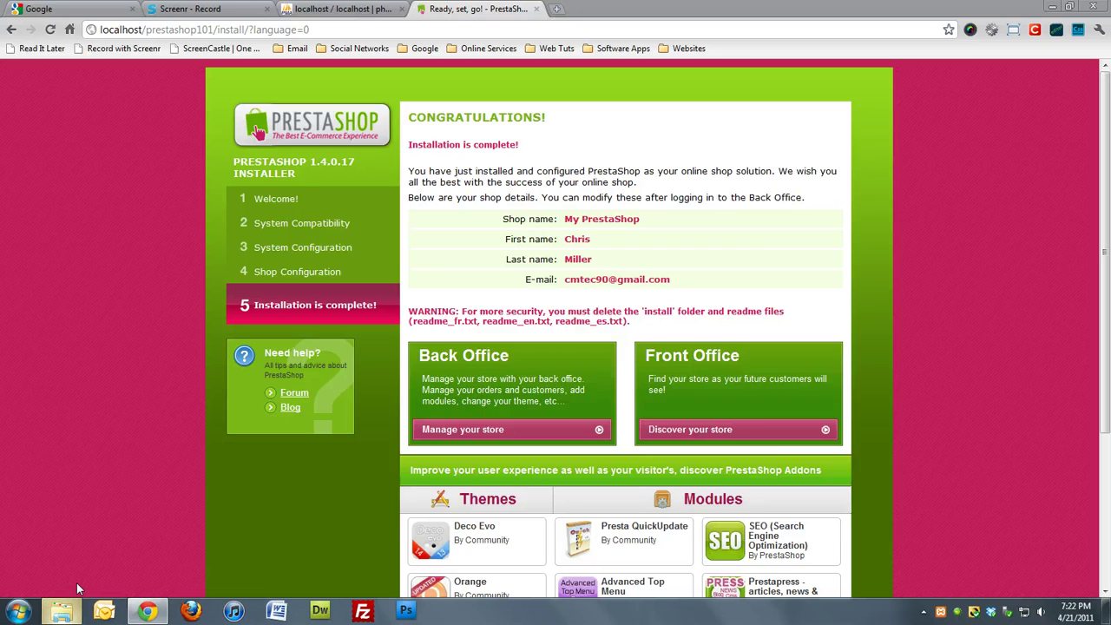
left_click(864, 100)
left_click(148, 610)
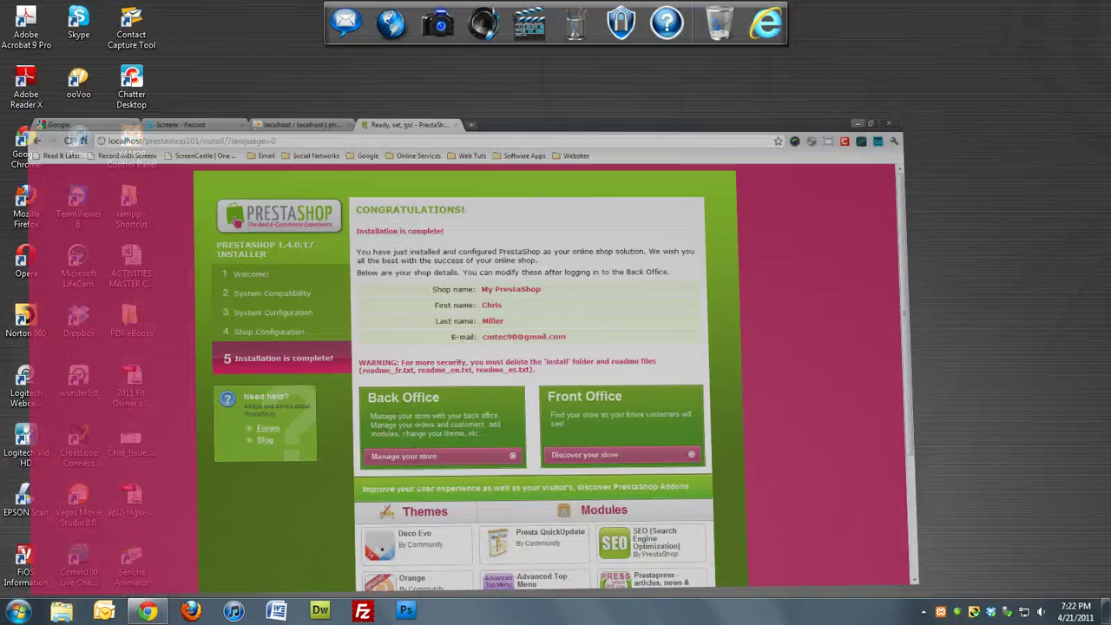
left_click(135, 222)
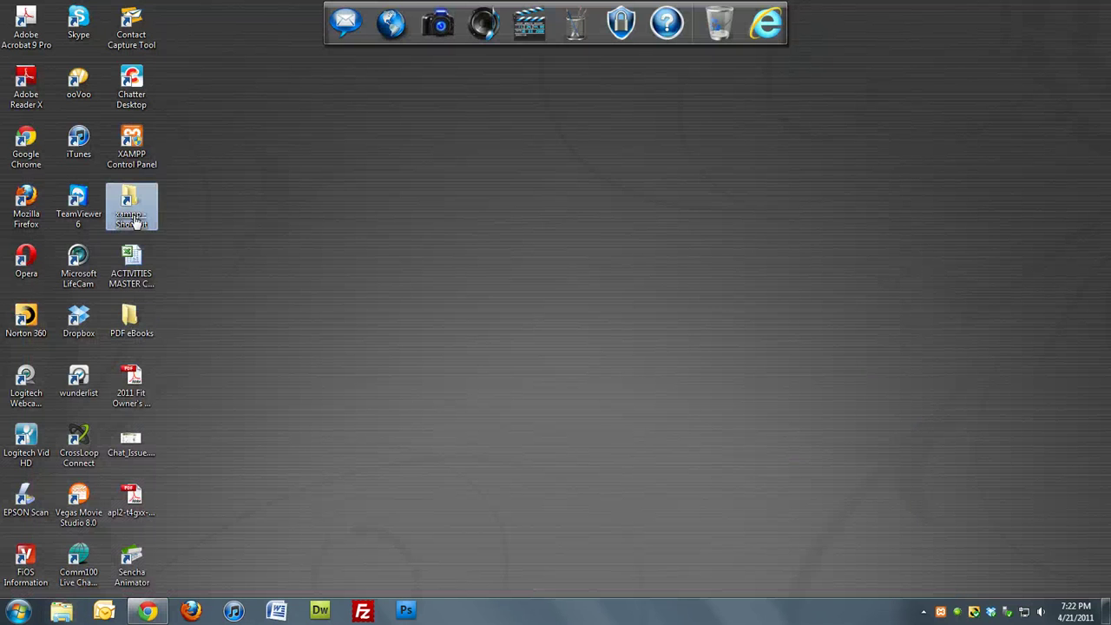
double_click(135, 222)
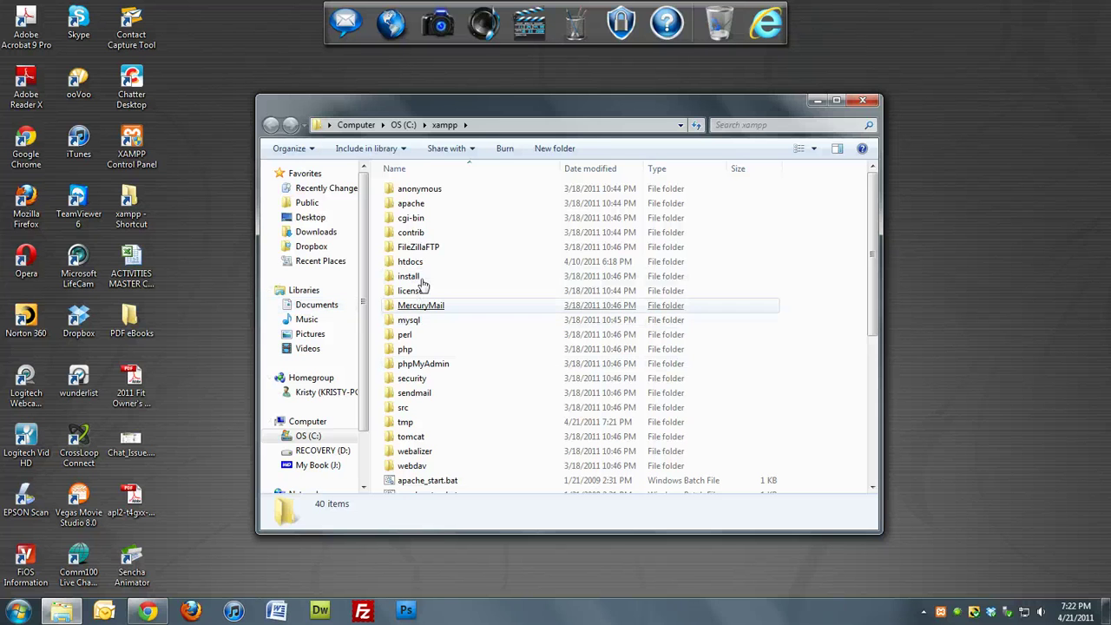
double_click(411, 262)
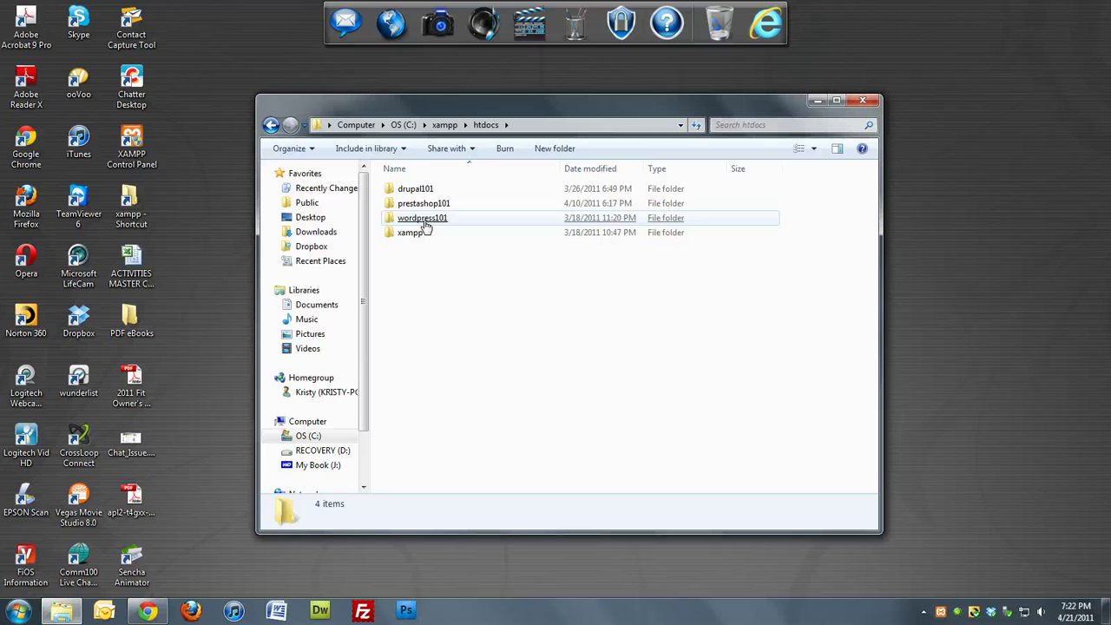
double_click(424, 207)
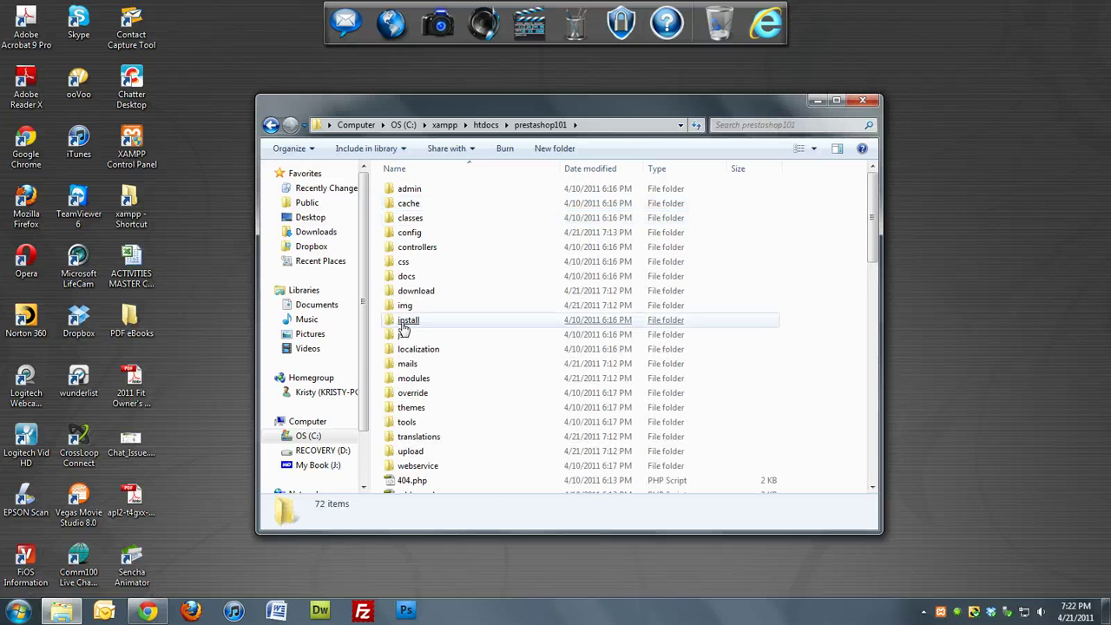
right_click(402, 325)
left_click(436, 544)
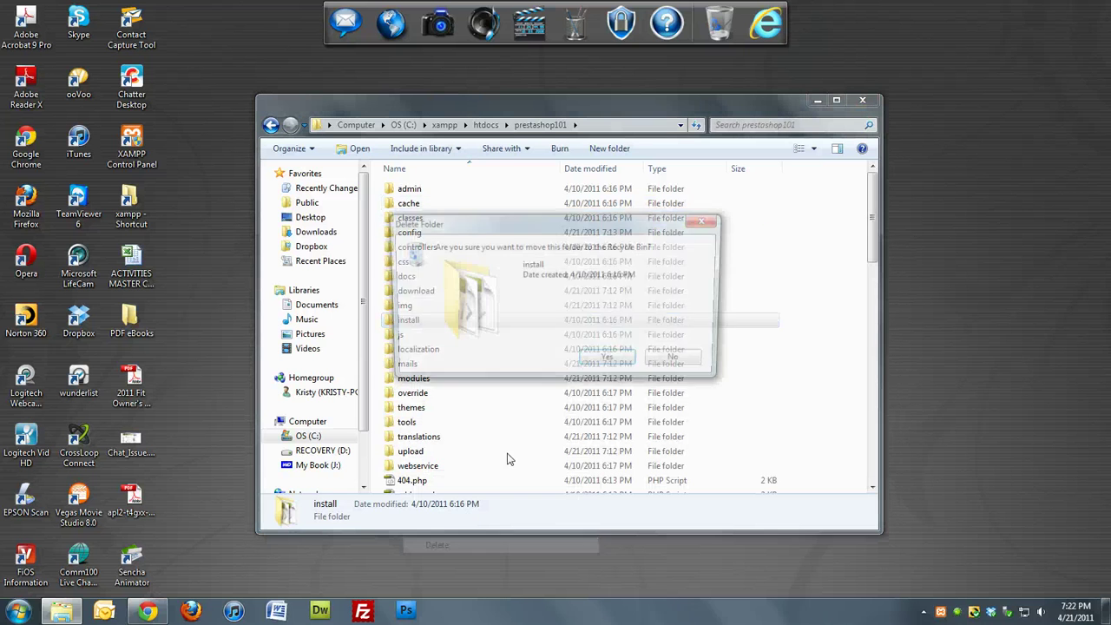
left_click(607, 357)
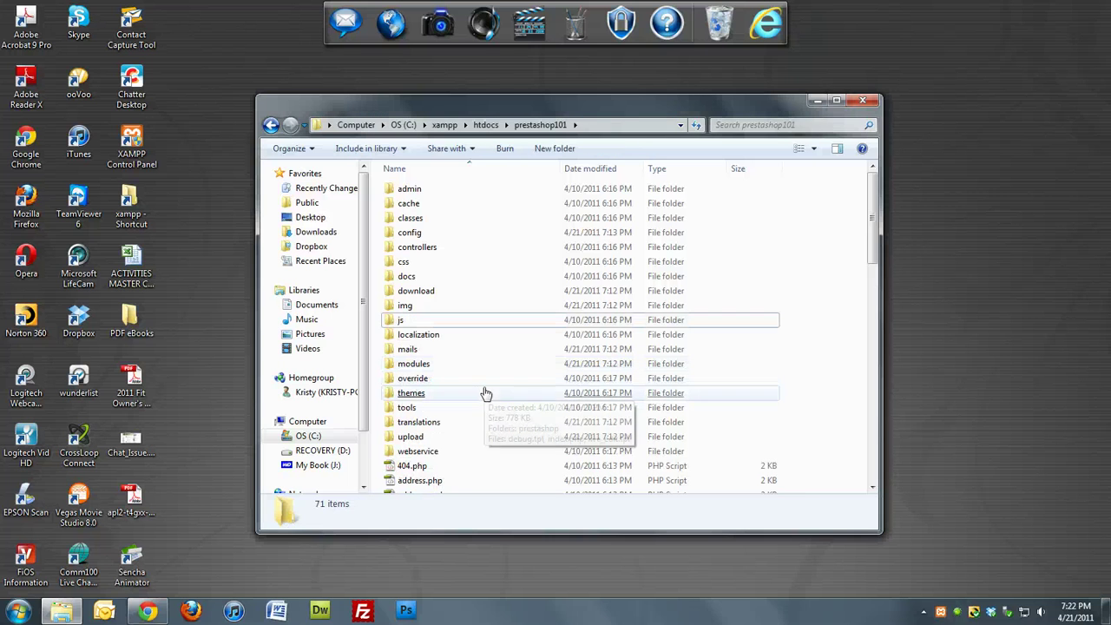
Rename the admin folder to admin123.
right_click(415, 193)
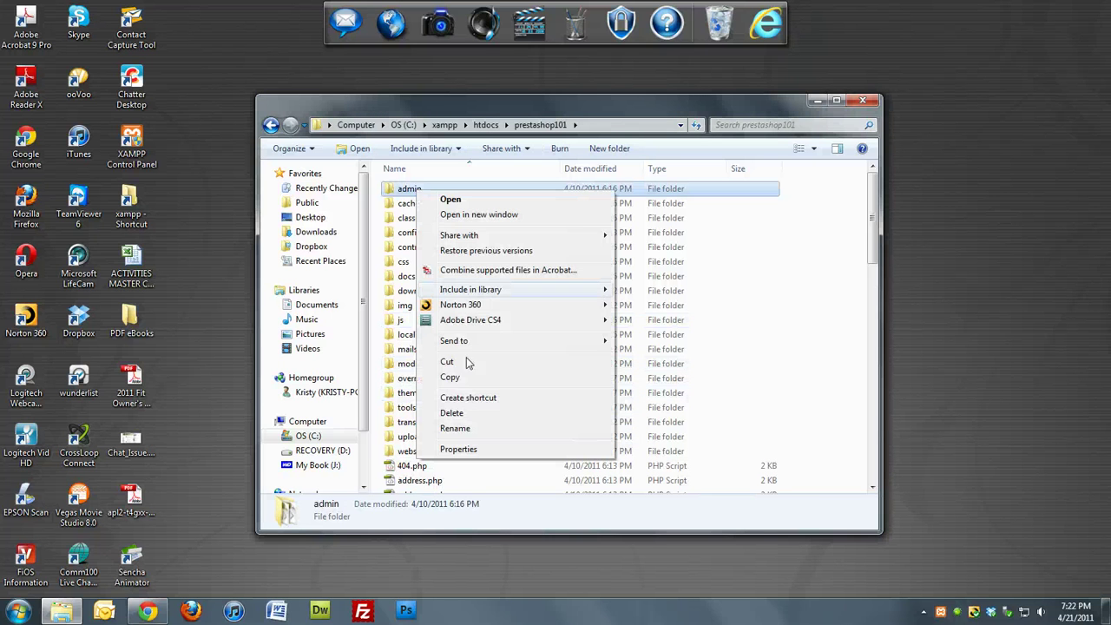
left_click(460, 428)
left_click(431, 189)
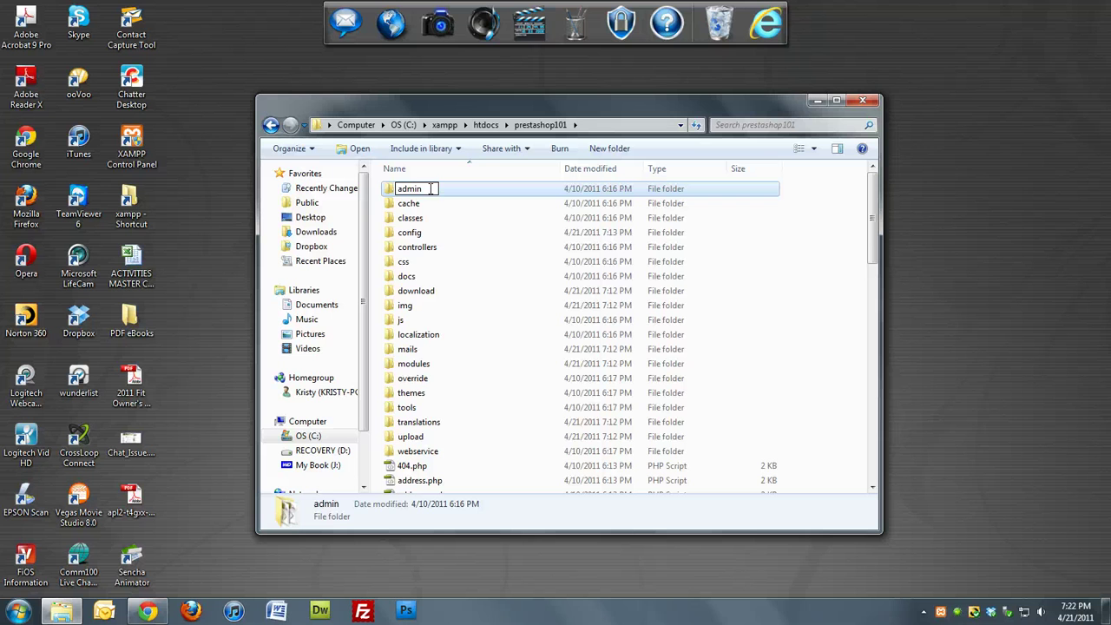
type("123")
left_click(844, 263)
Open the Back Office link in a new tab, confirm it returns 404, and close that tab.
left_click(817, 101)
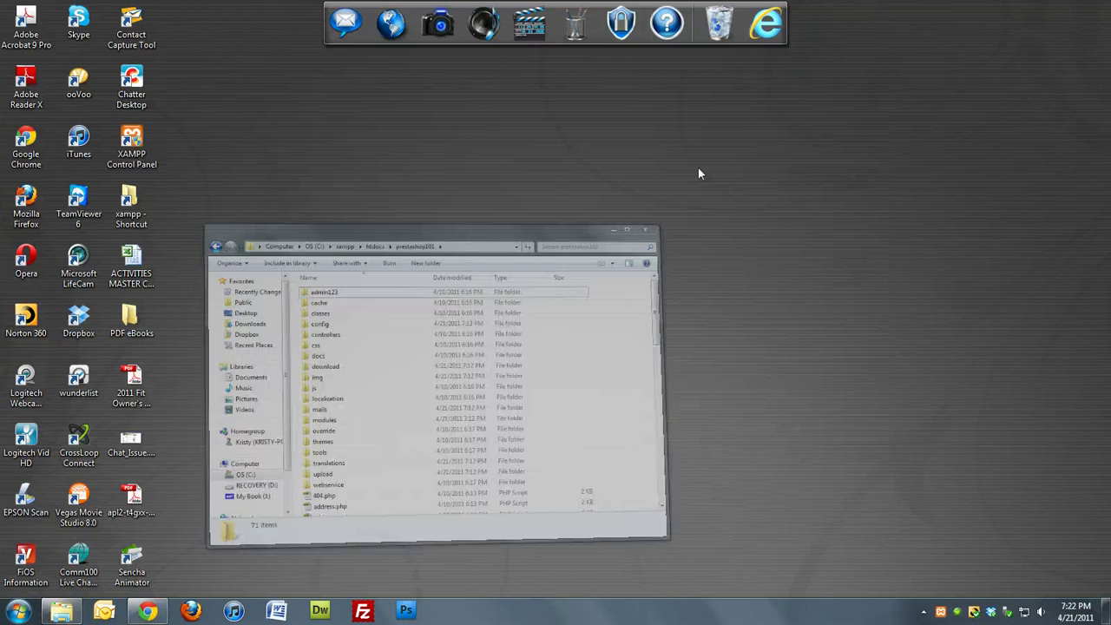
left_click(148, 611)
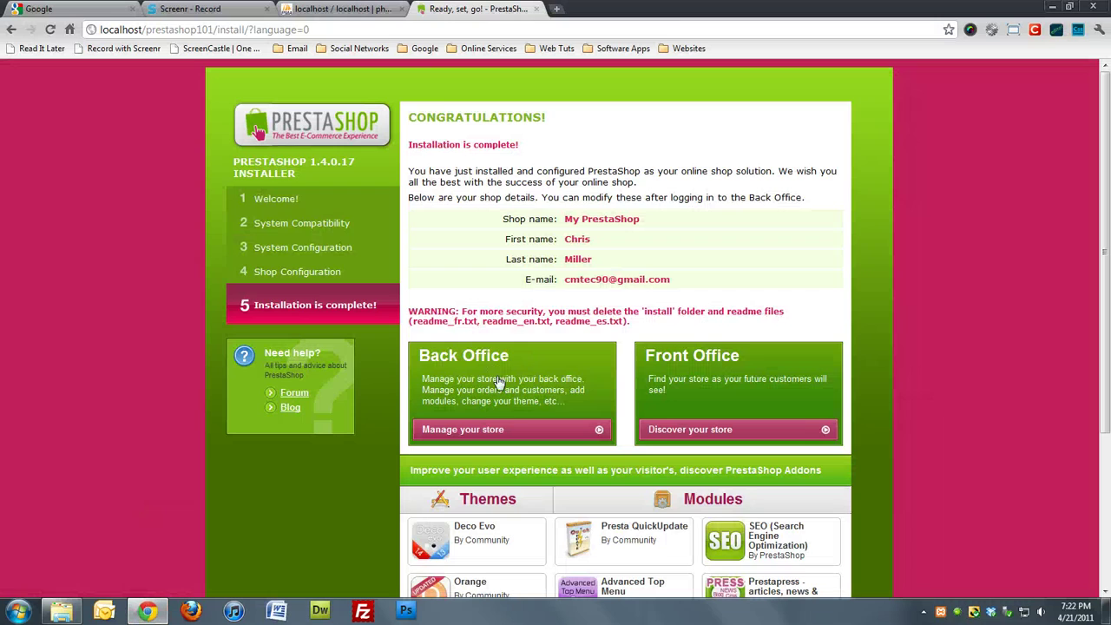
right_click(503, 426)
left_click(544, 432)
left_click(608, 9)
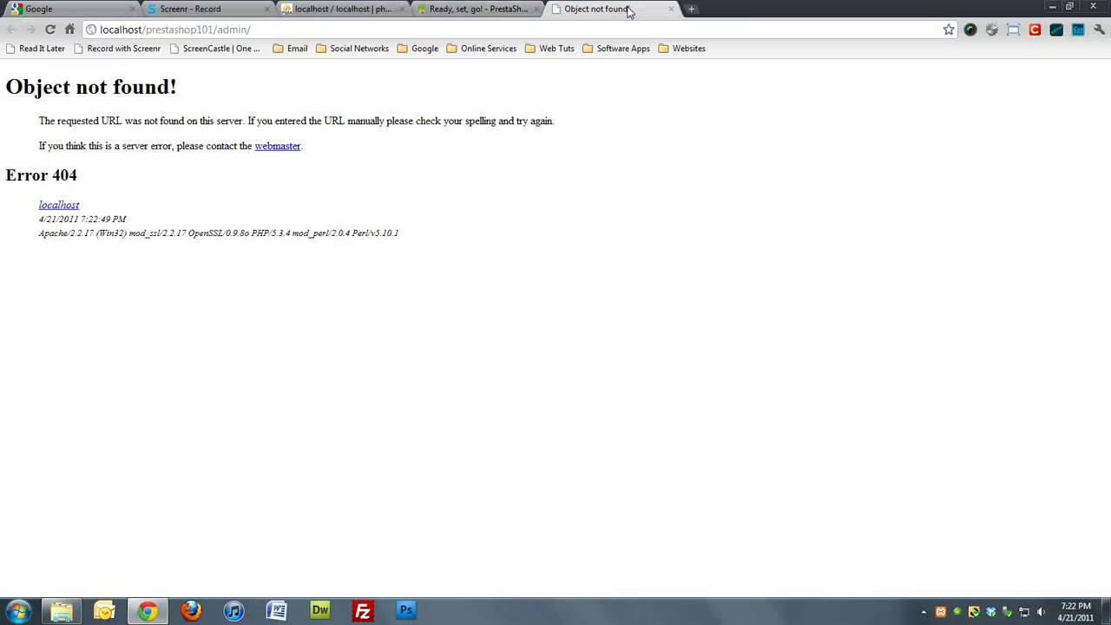
left_click(671, 9)
Remove '123' from the admin123 folder name so it is 'admin' again, then hide Explorer.
left_click(1052, 7)
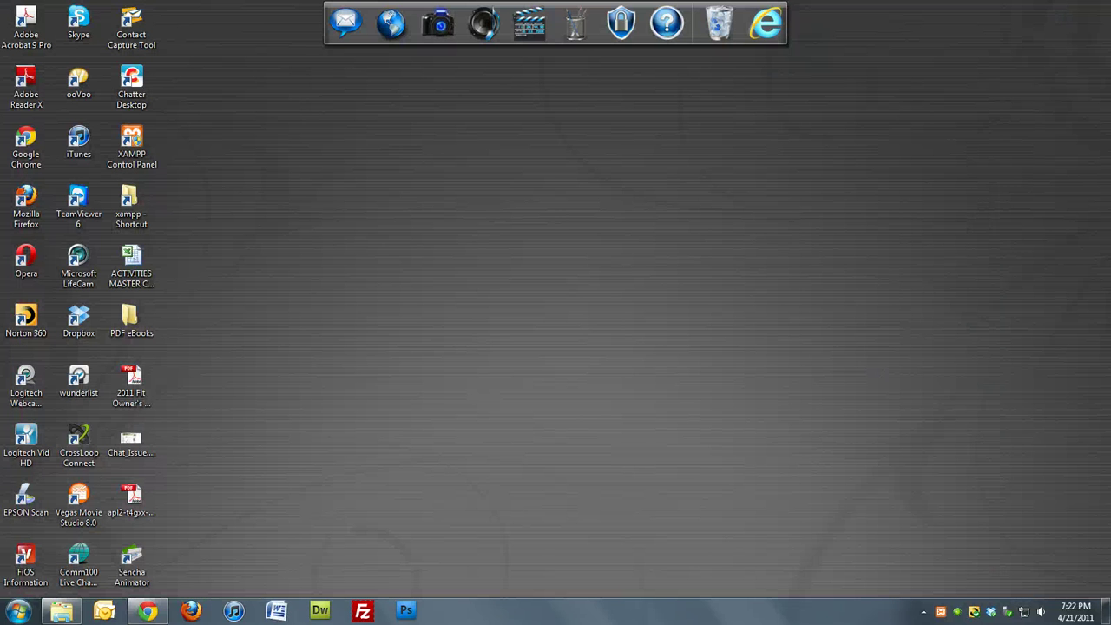
left_click(61, 611)
left_click(412, 188)
right_click(423, 190)
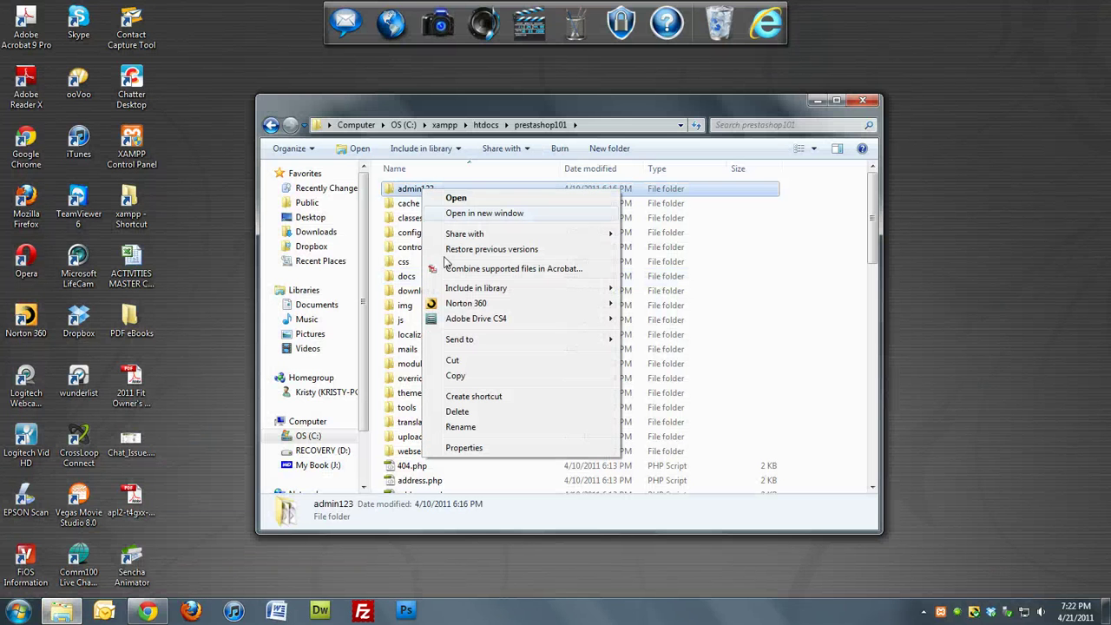
left_click(465, 426)
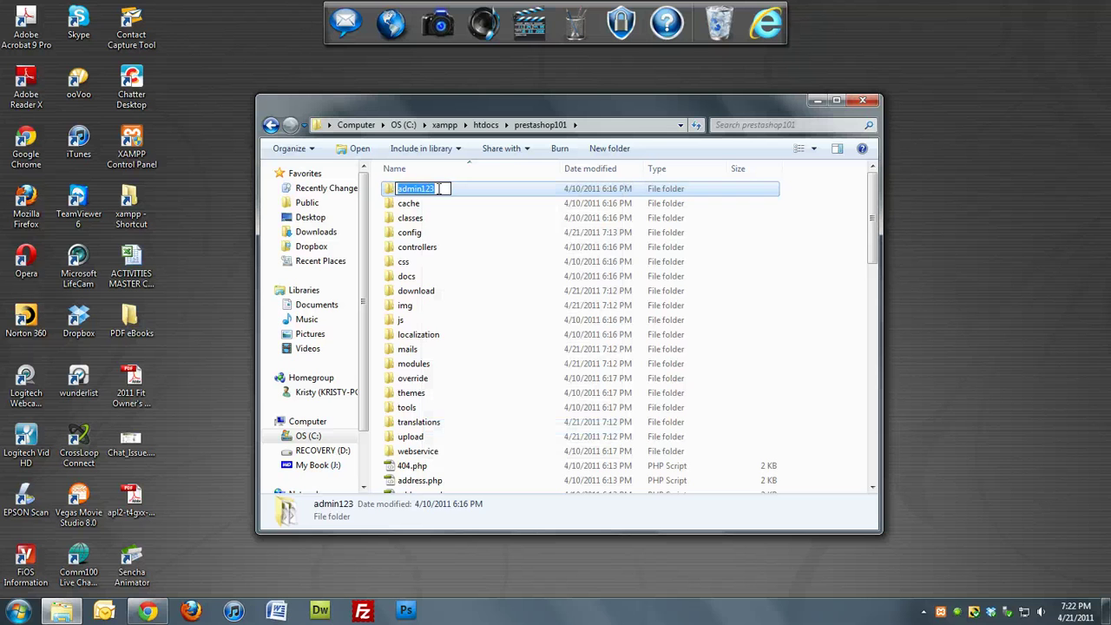
key("End")
key("BackSpace")
key("BackSpace")
key("BackSpace")
key("Return")
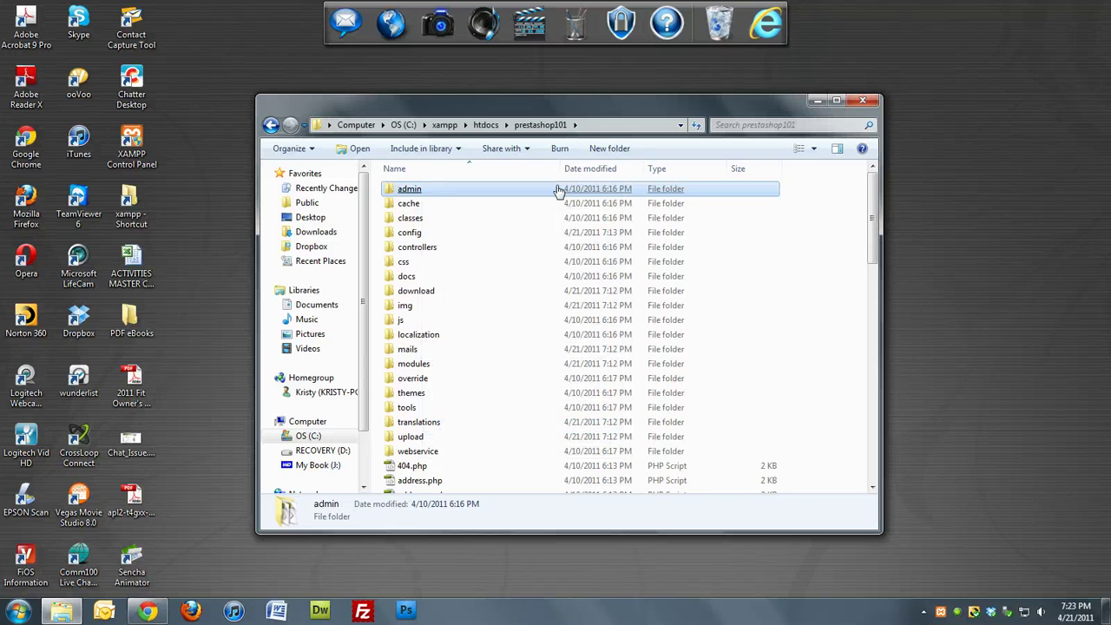
left_click(816, 101)
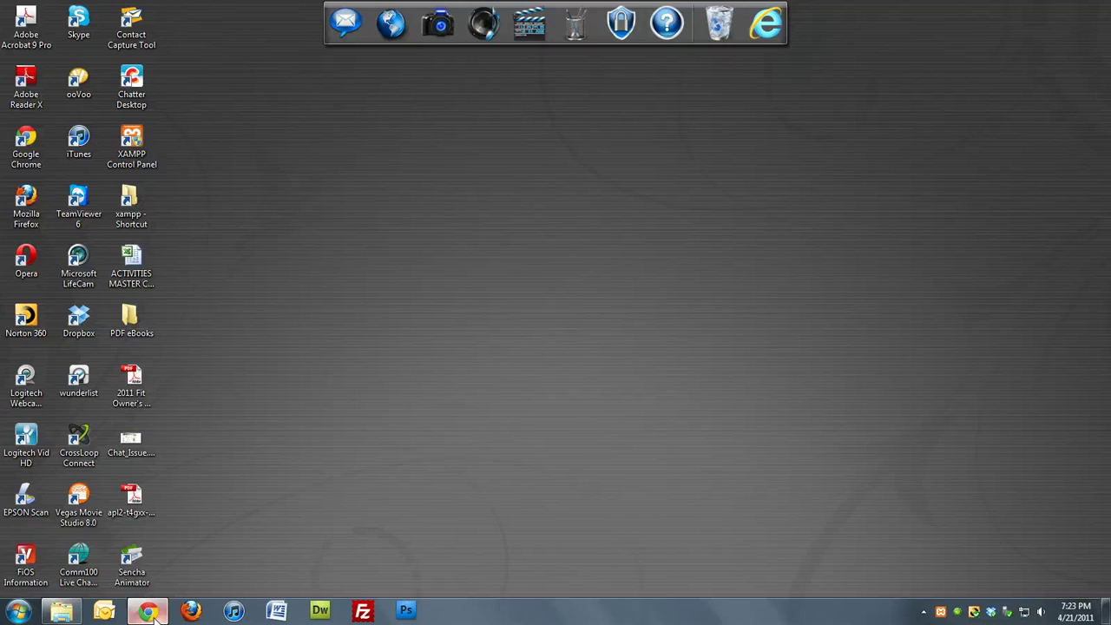
Open the 'Manage your store' Back Office link in a new tab, showing the security notice.
left_click(150, 612)
right_click(487, 428)
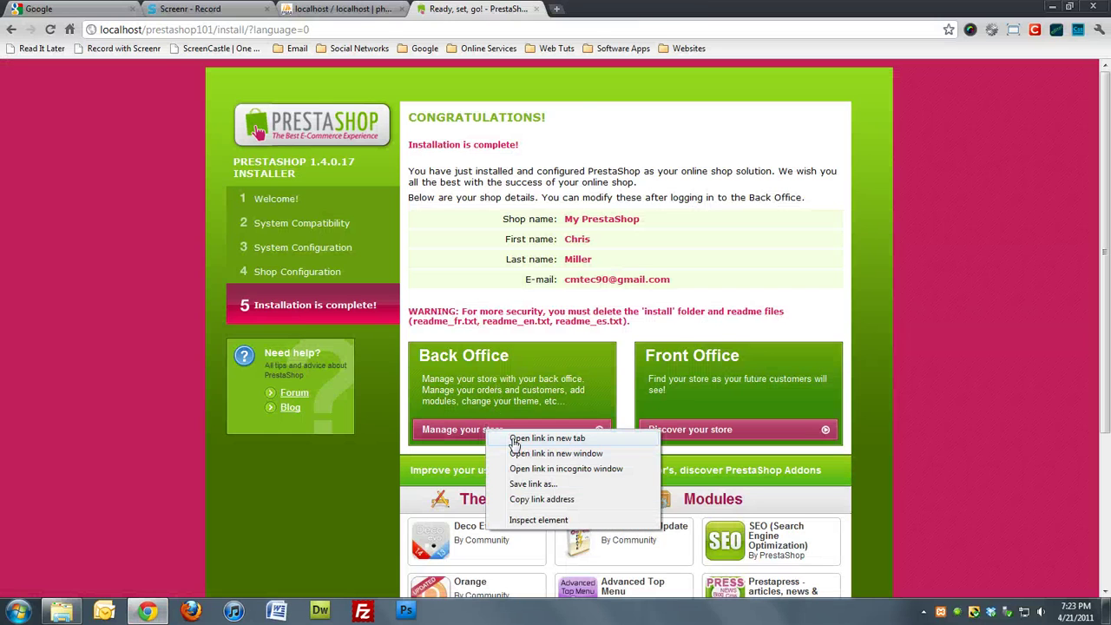
left_click(546, 438)
left_click(612, 8)
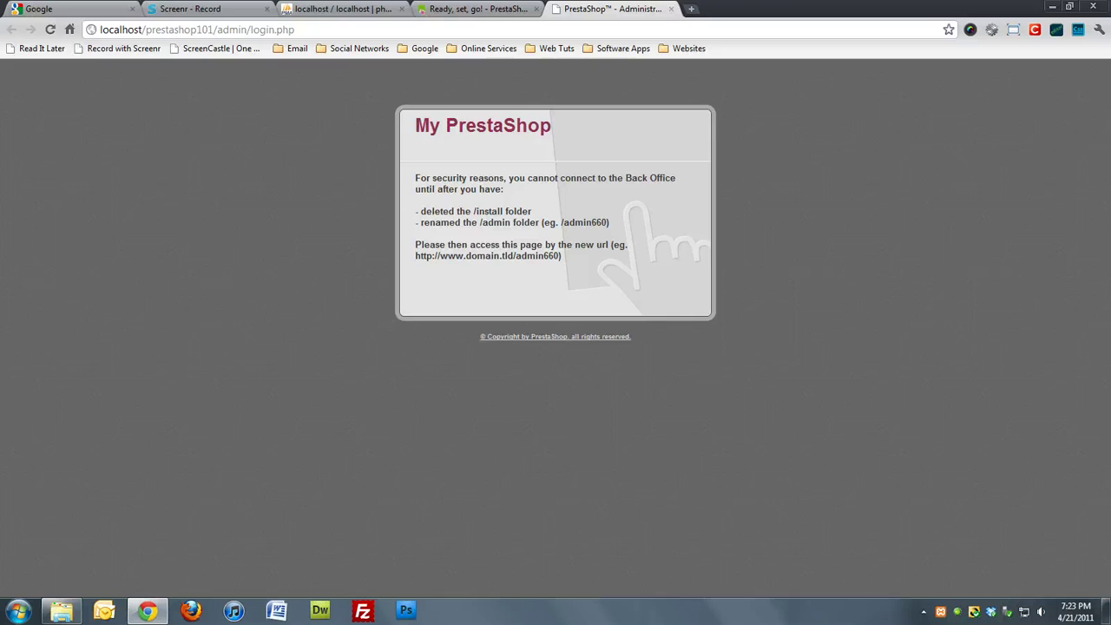
Rename the admin folder in prestashop101 to admin660.
left_click(1052, 7)
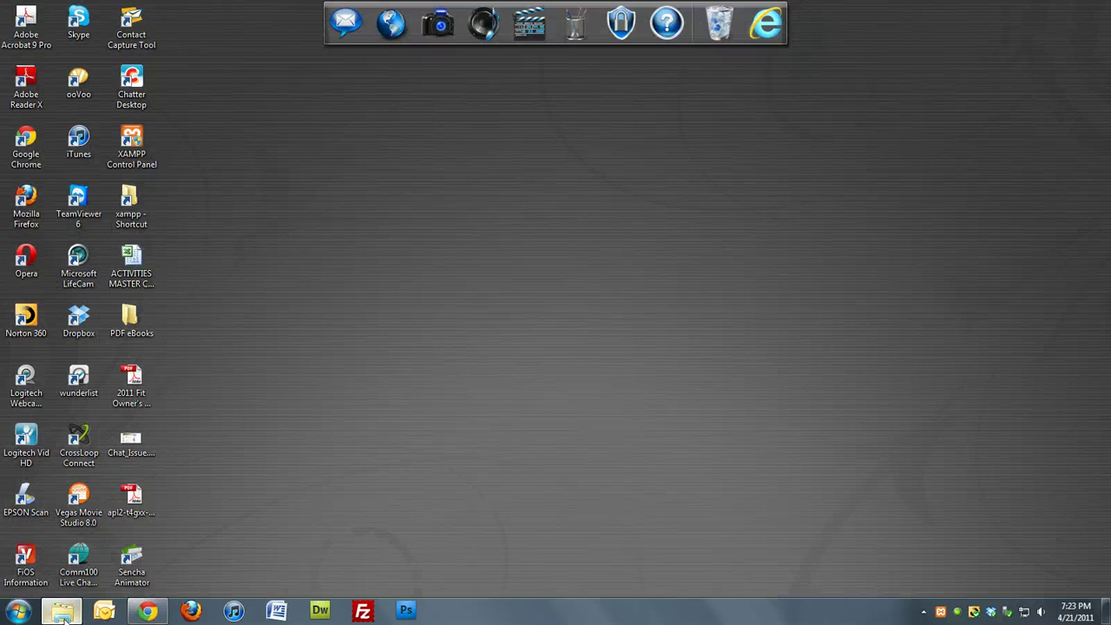
left_click(62, 612)
right_click(438, 193)
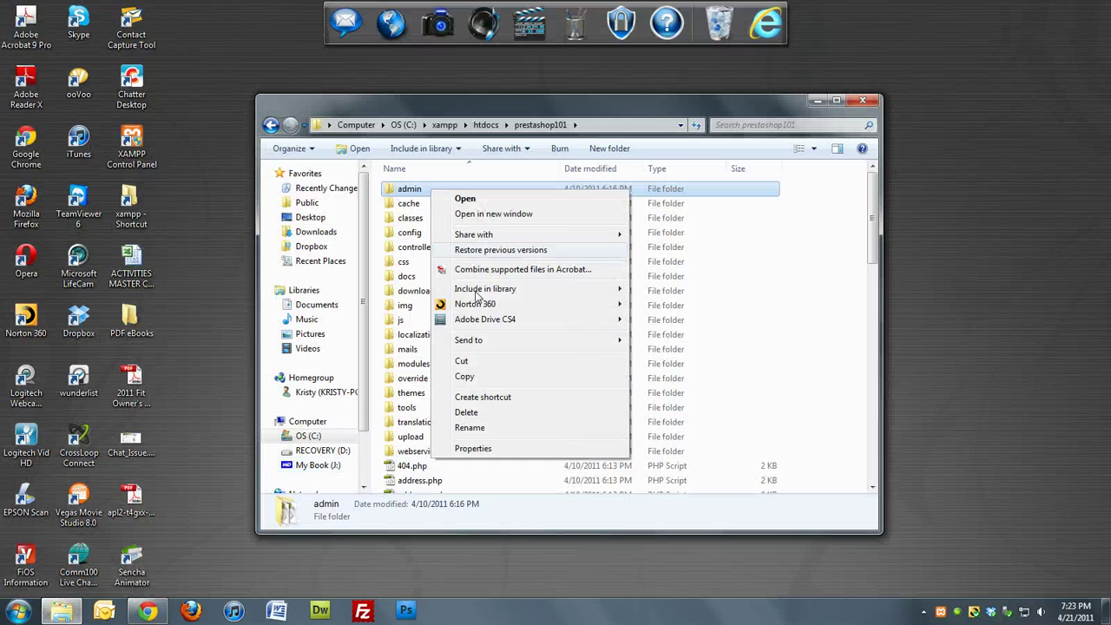
left_click(470, 427)
left_click(434, 188)
type("6")
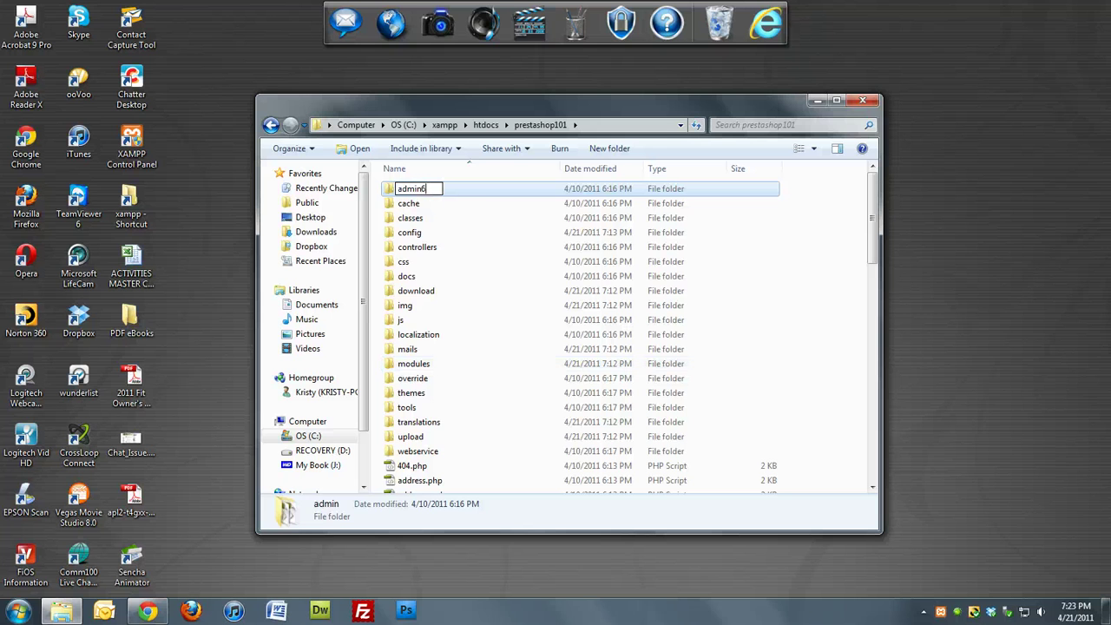
type("60")
left_click(851, 273)
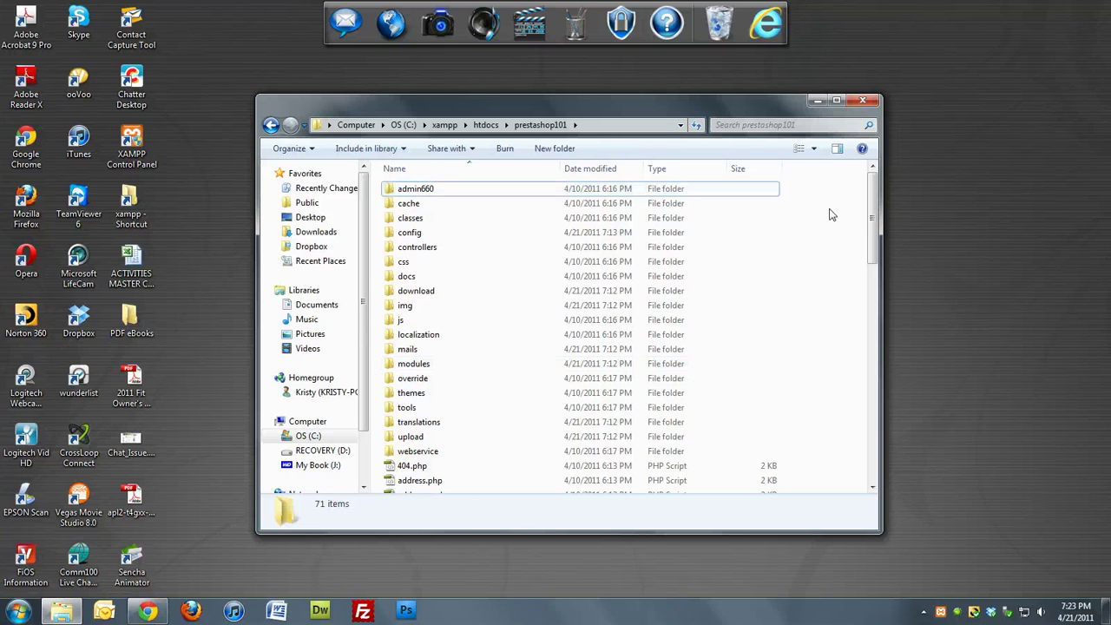
left_click(818, 102)
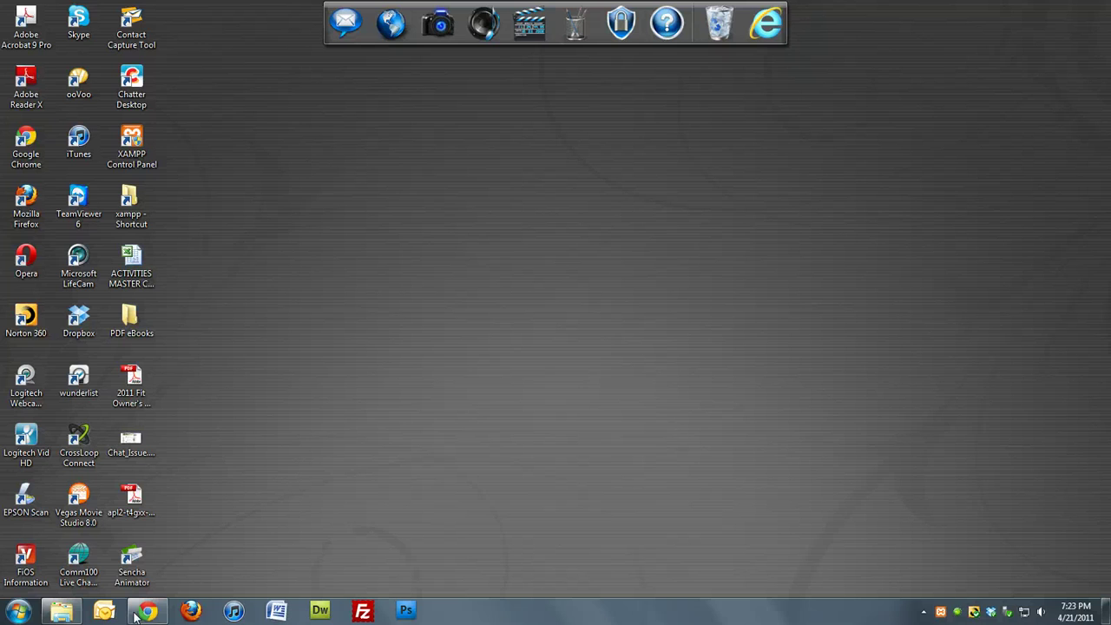
Check the browser notice, then rename the admin660 folder to admin123.
left_click(147, 611)
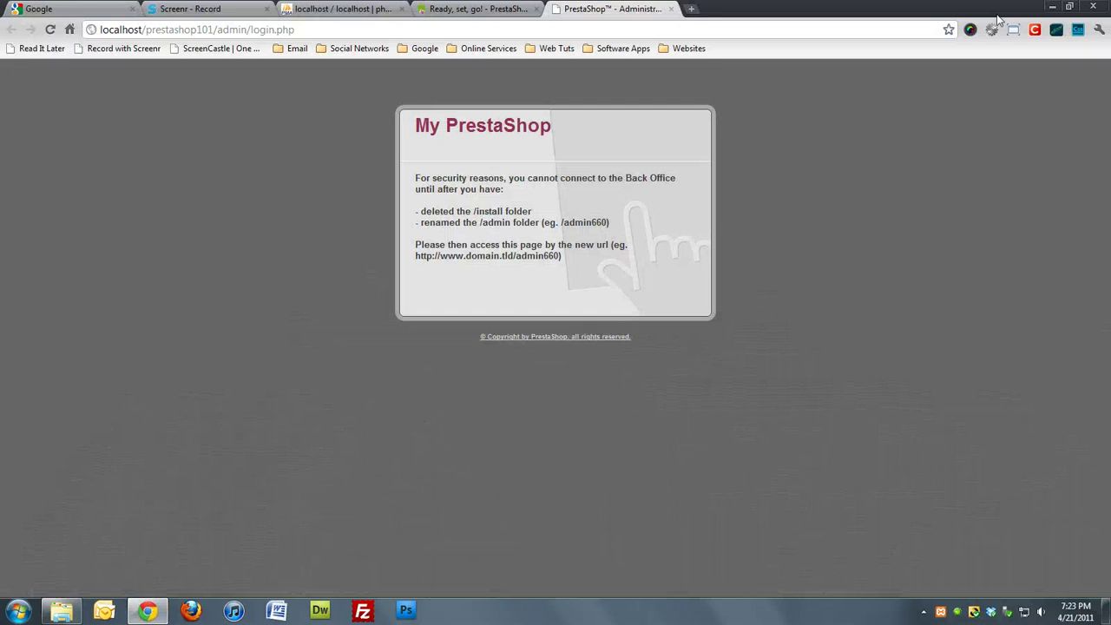
left_click(1052, 8)
left_click(61, 611)
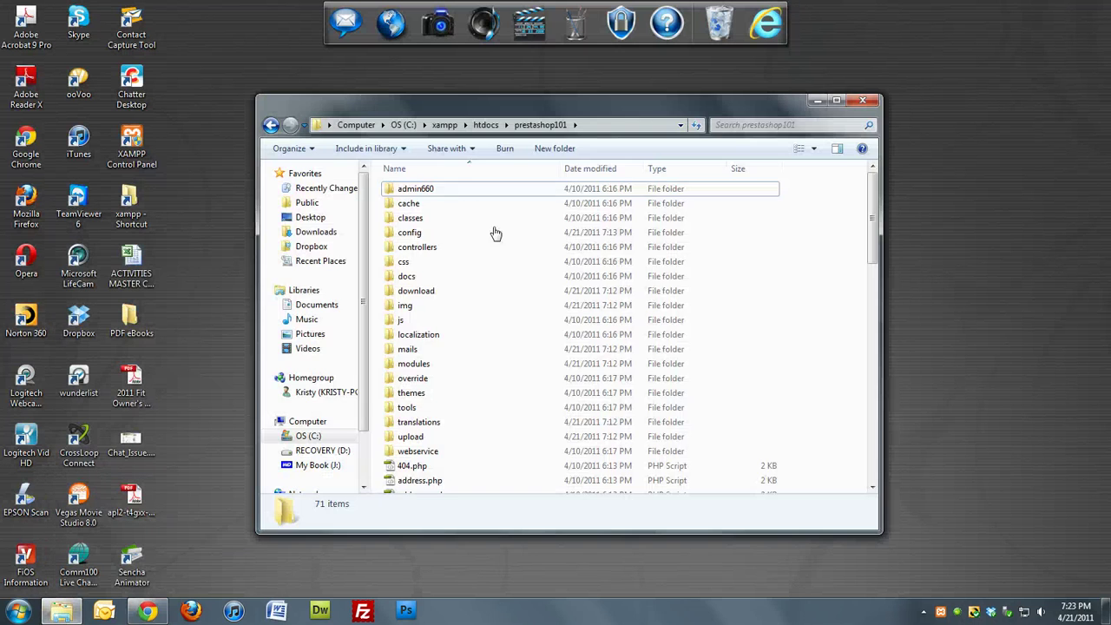
right_click(450, 193)
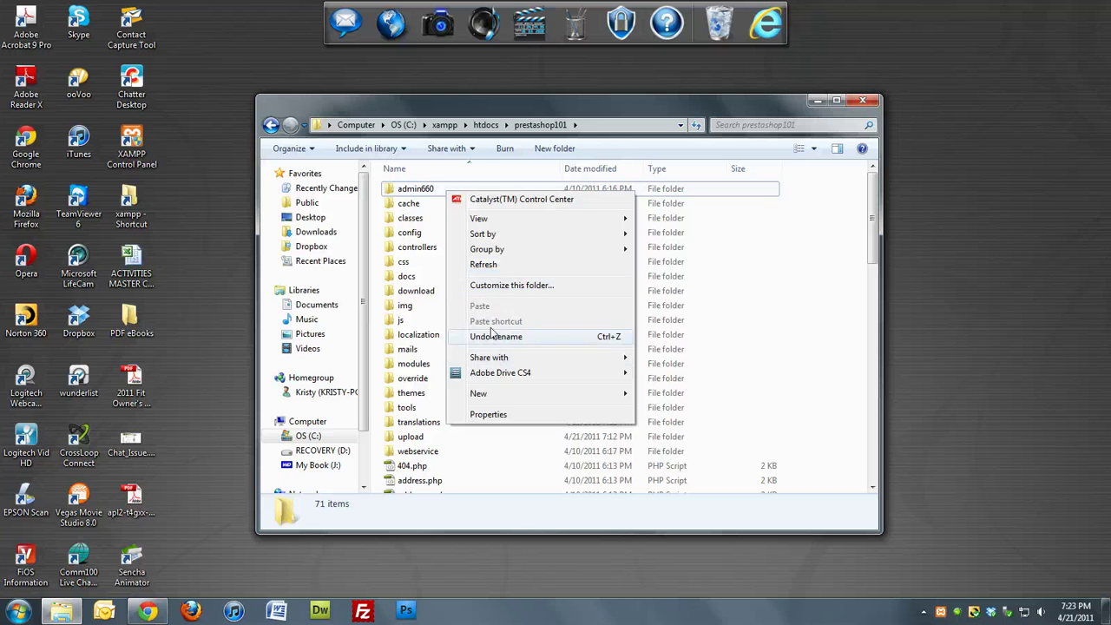
left_click(682, 230)
right_click(408, 190)
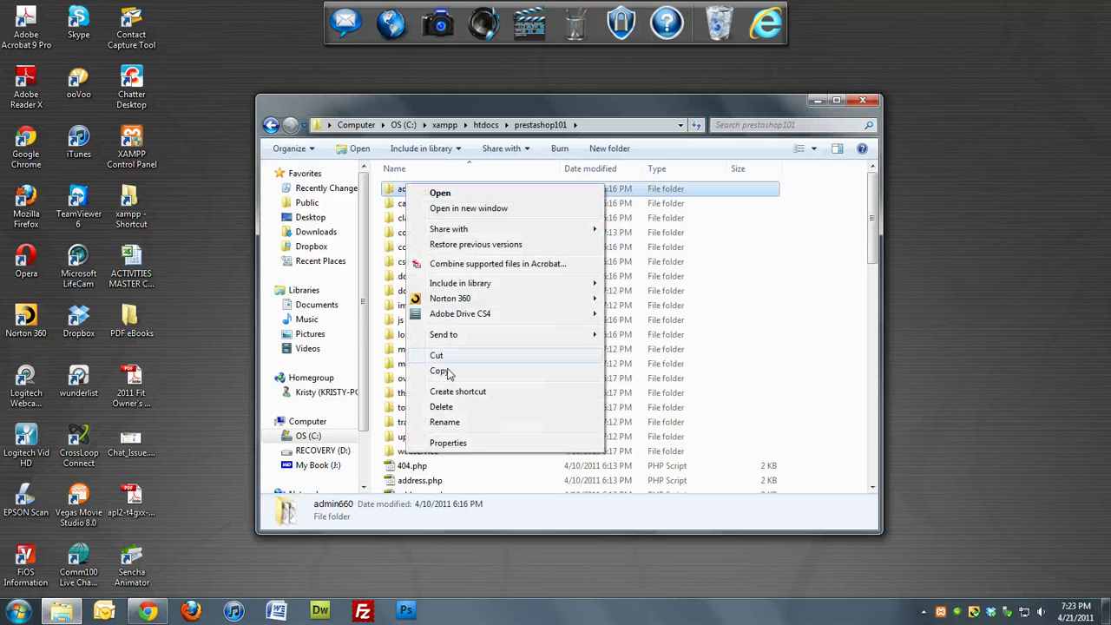
left_click(450, 423)
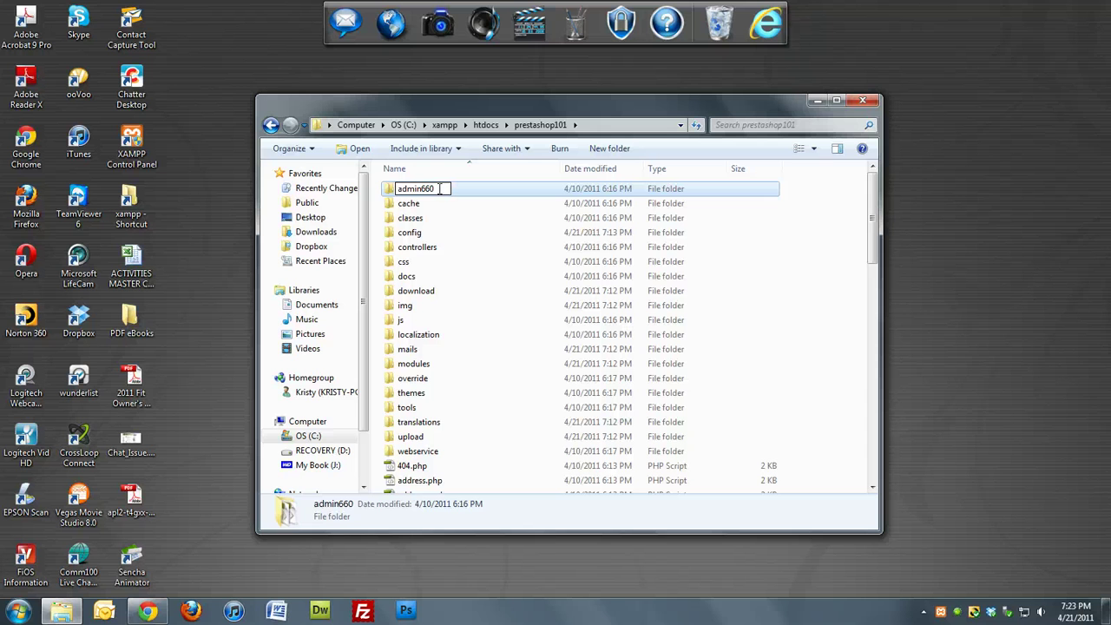
key("BackSpace")
key("BackSpace")
key("BackSpace")
type("123")
key("Return")
Load the login page at the /admin123/login.php address.
left_click(816, 101)
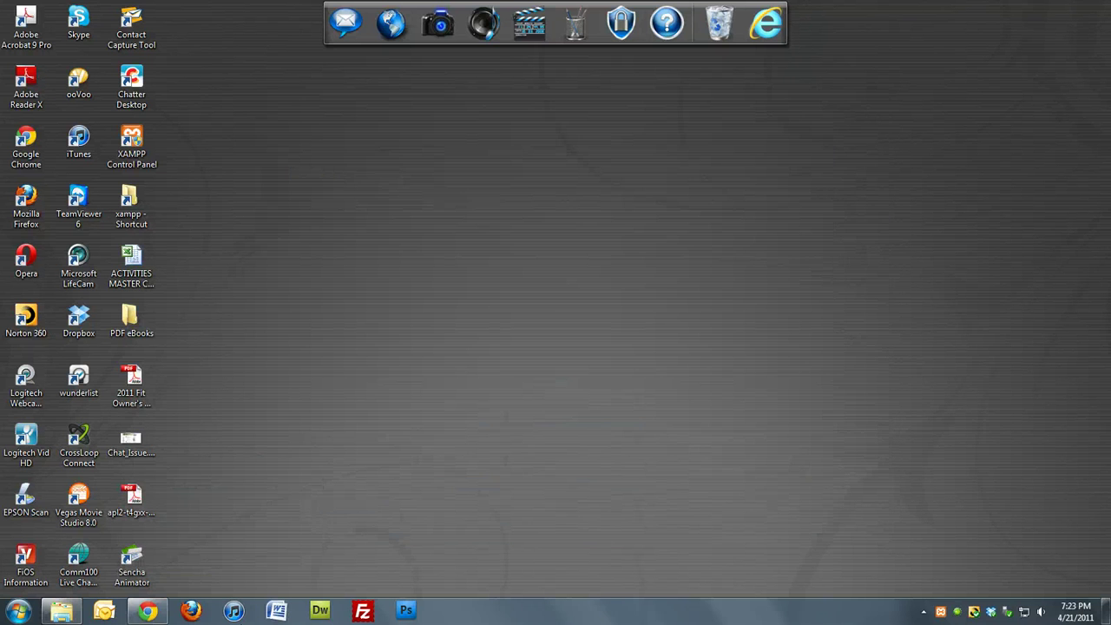
left_click(147, 611)
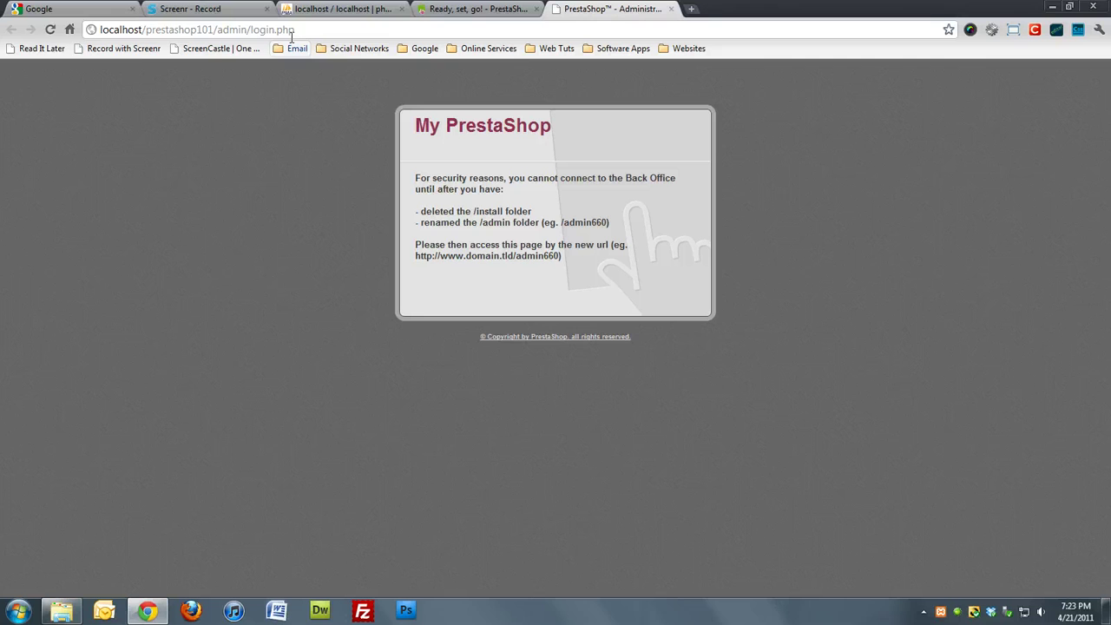
left_click(245, 28)
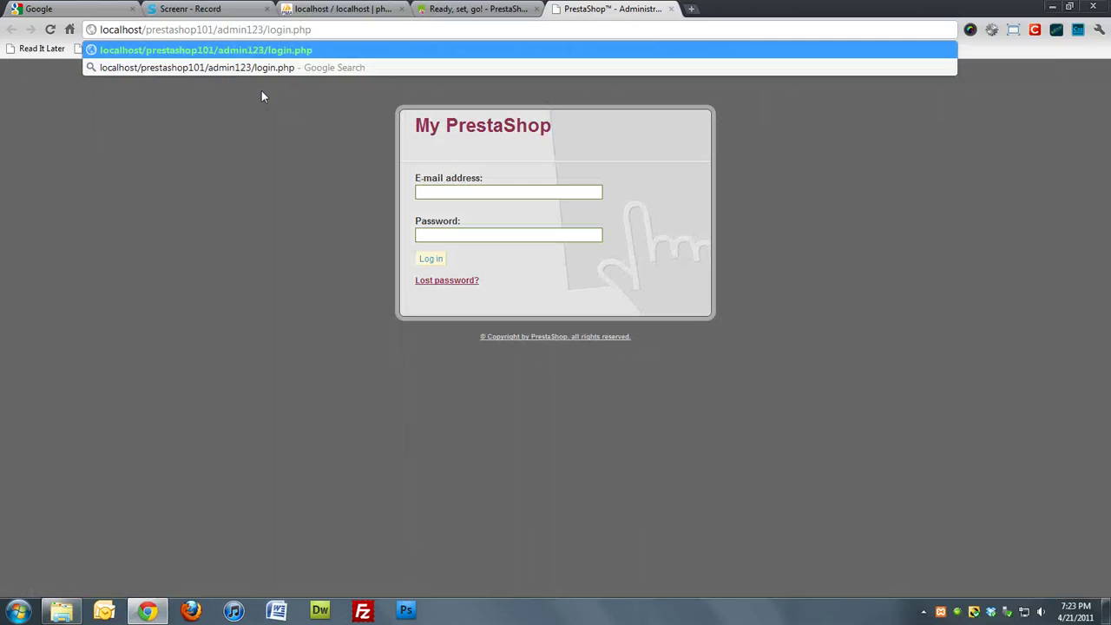
key("Return")
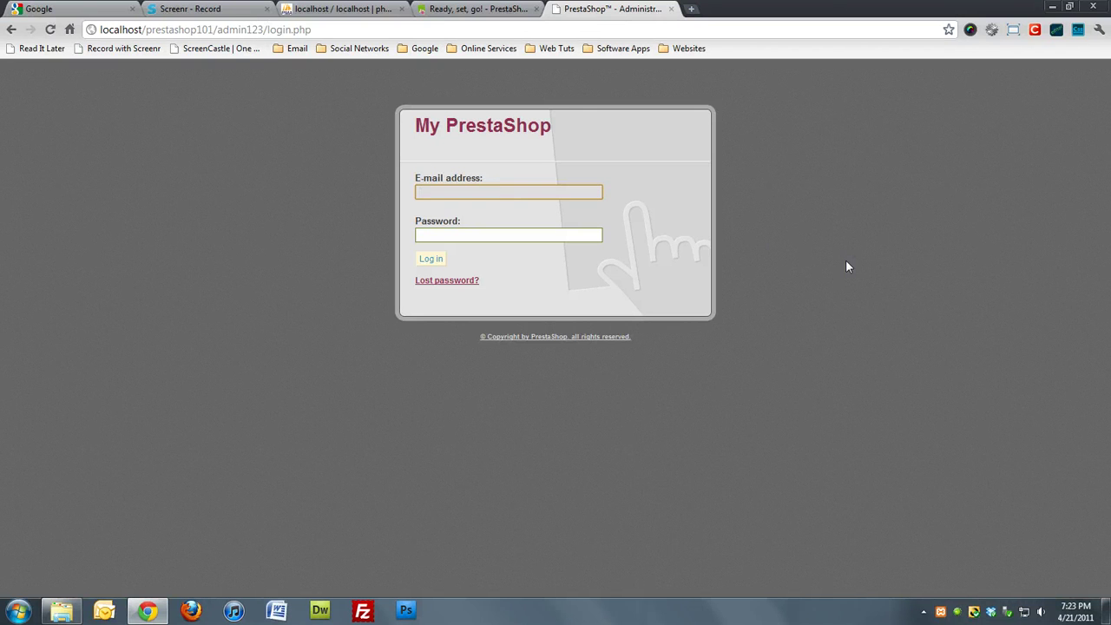
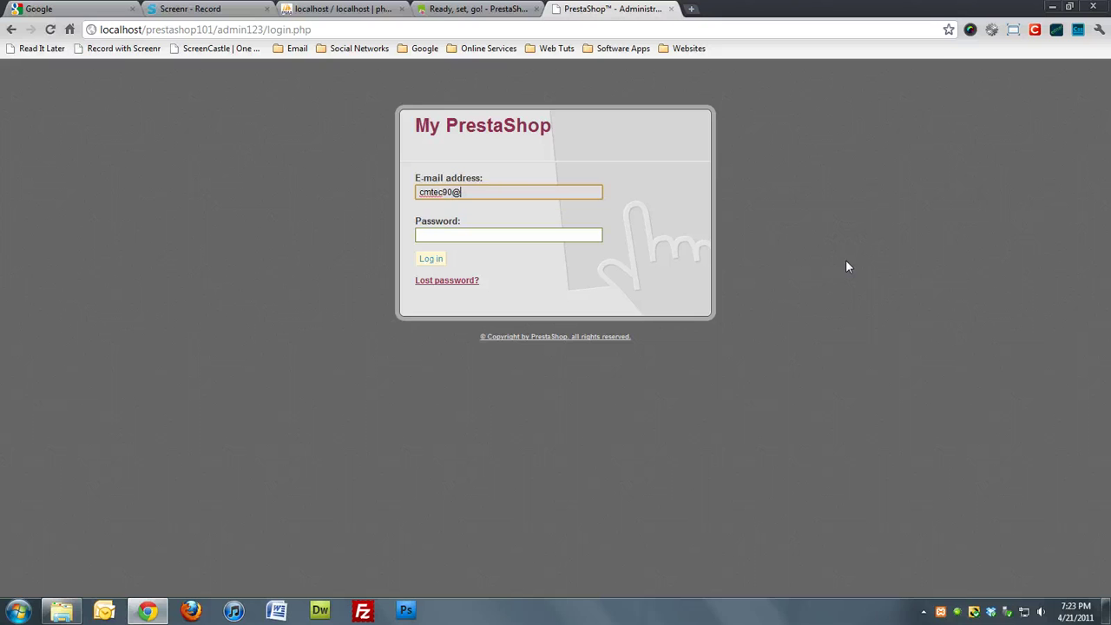
key("Tab")
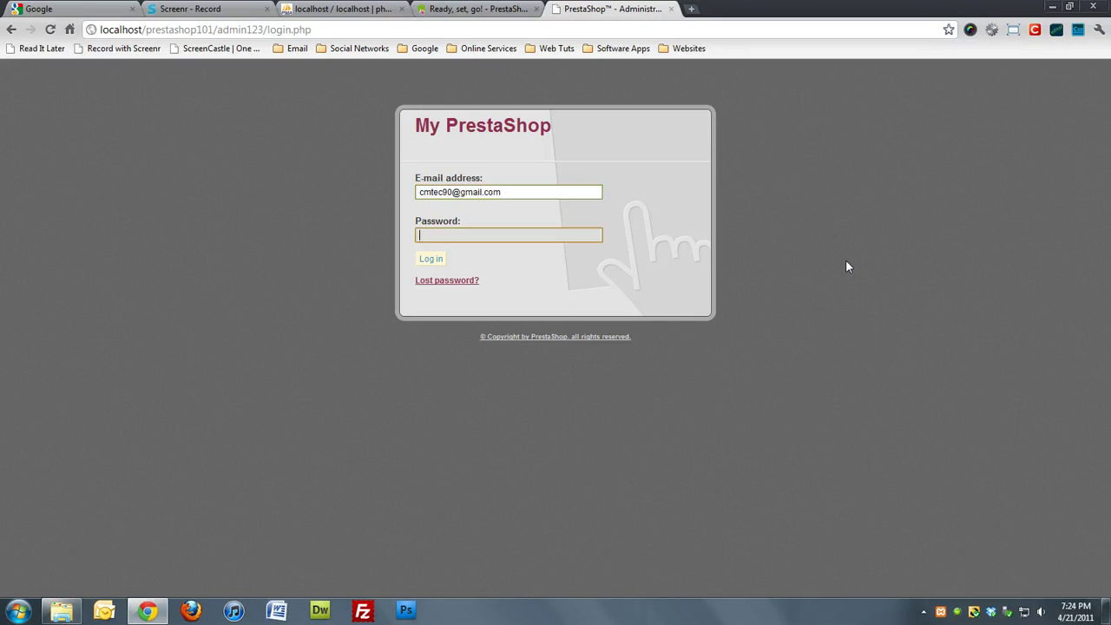
key("BackSpace")
key("BackSpace")
key("BackSpace")
key("Return")
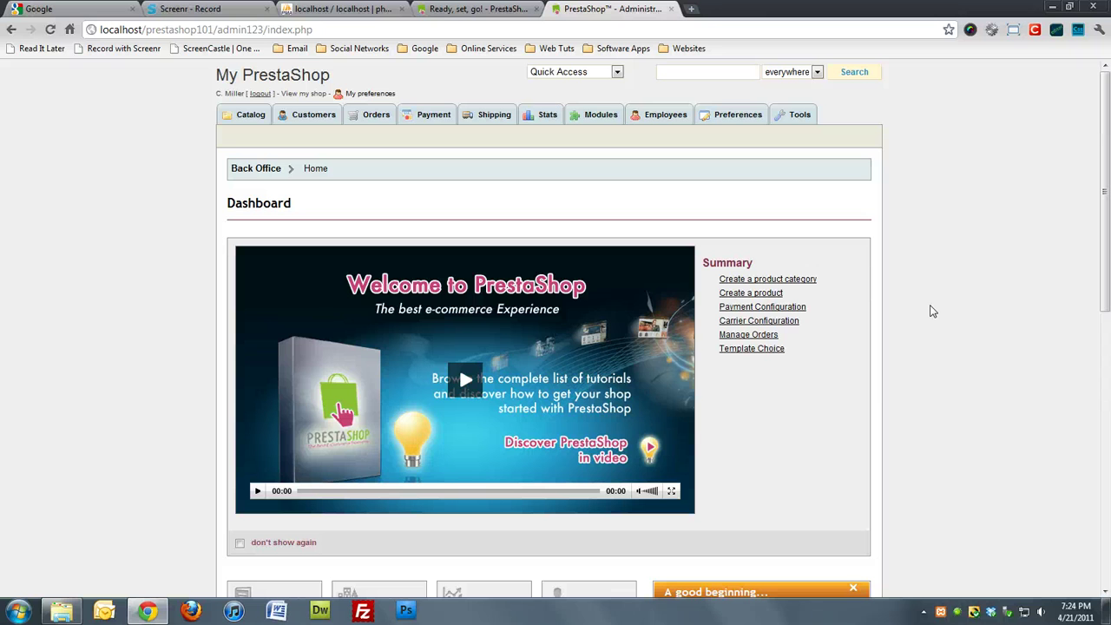
Scroll through the dashboard's statistics, weekly sales chart and pending orders, then return to the top.
scroll(932, 310, "down", 5)
scroll(932, 311, "down", 2)
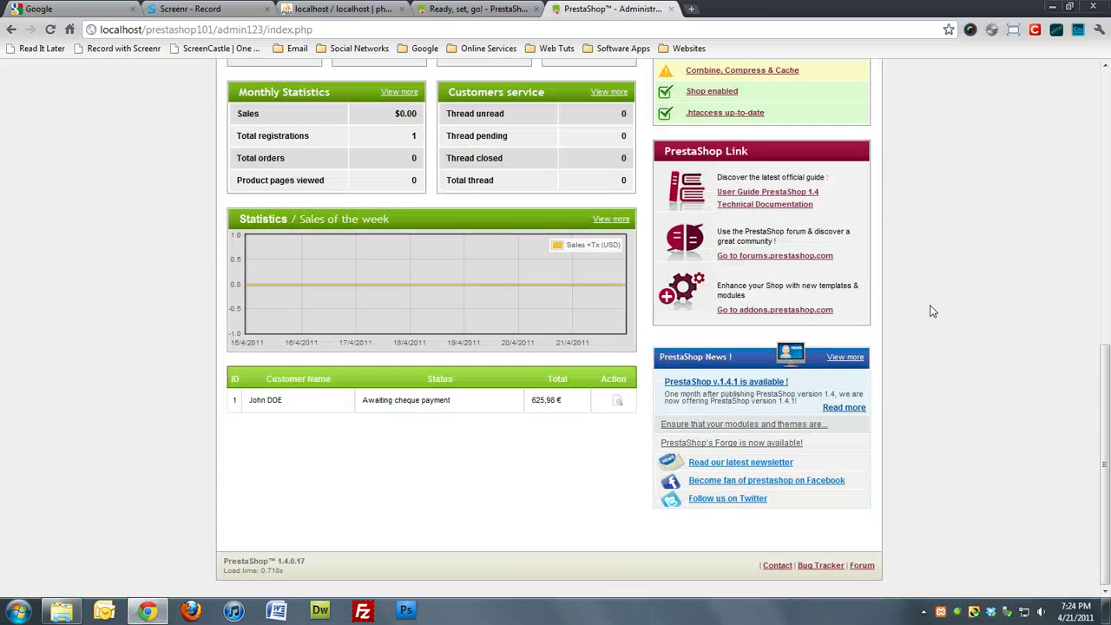
scroll(932, 310, "up", 5)
scroll(932, 311, "up", 2)
scroll(932, 310, "down", 3)
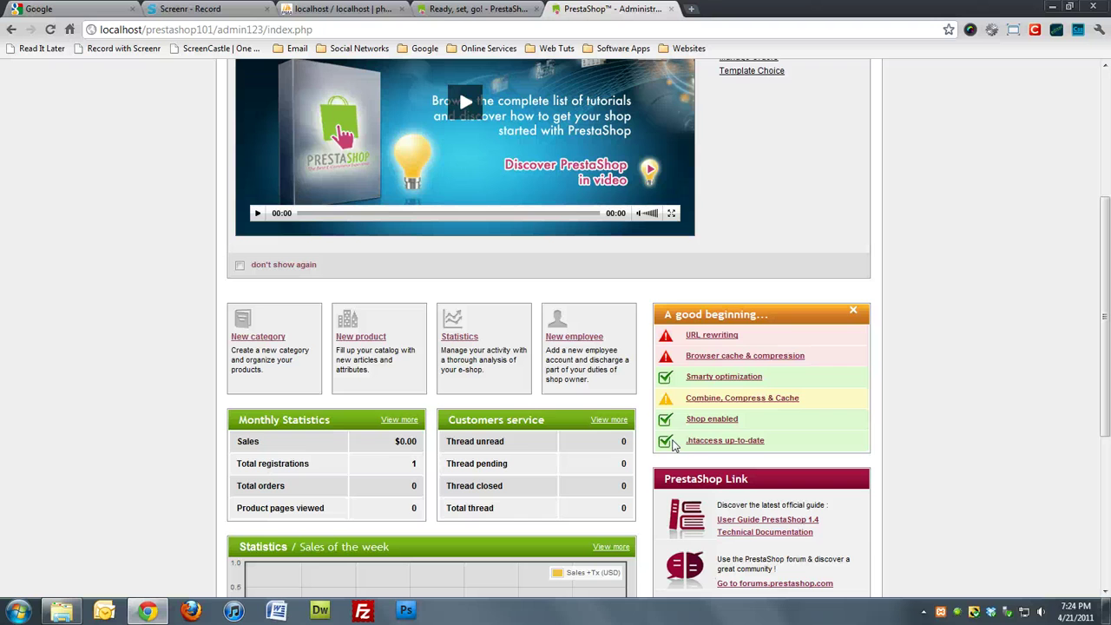
scroll(980, 315, "down", 4)
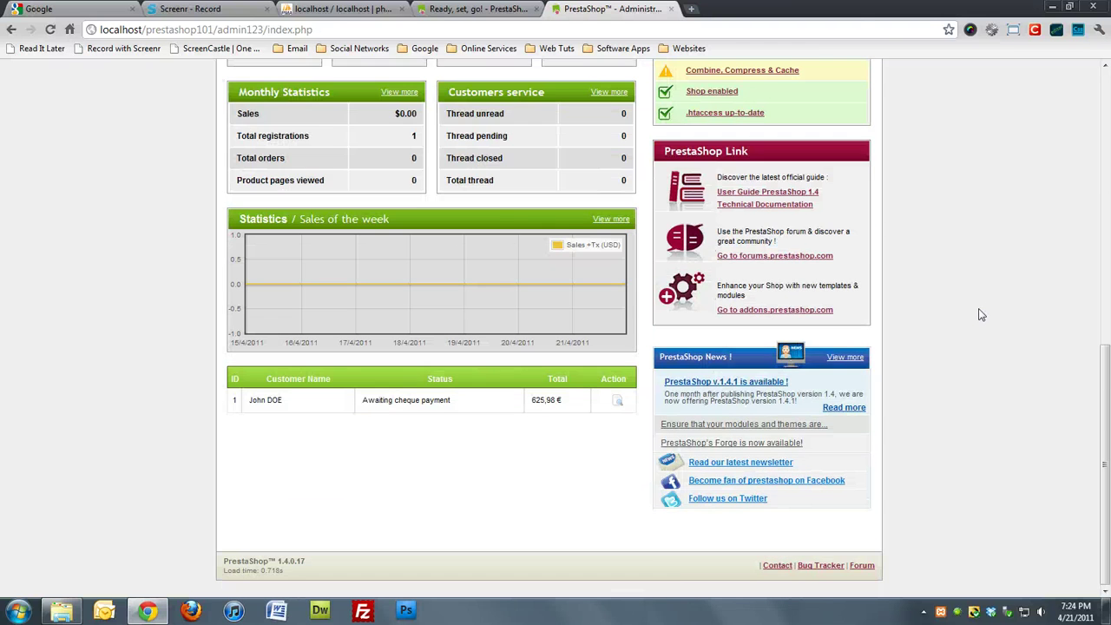
scroll(981, 315, "up", 5)
scroll(981, 315, "up", 3)
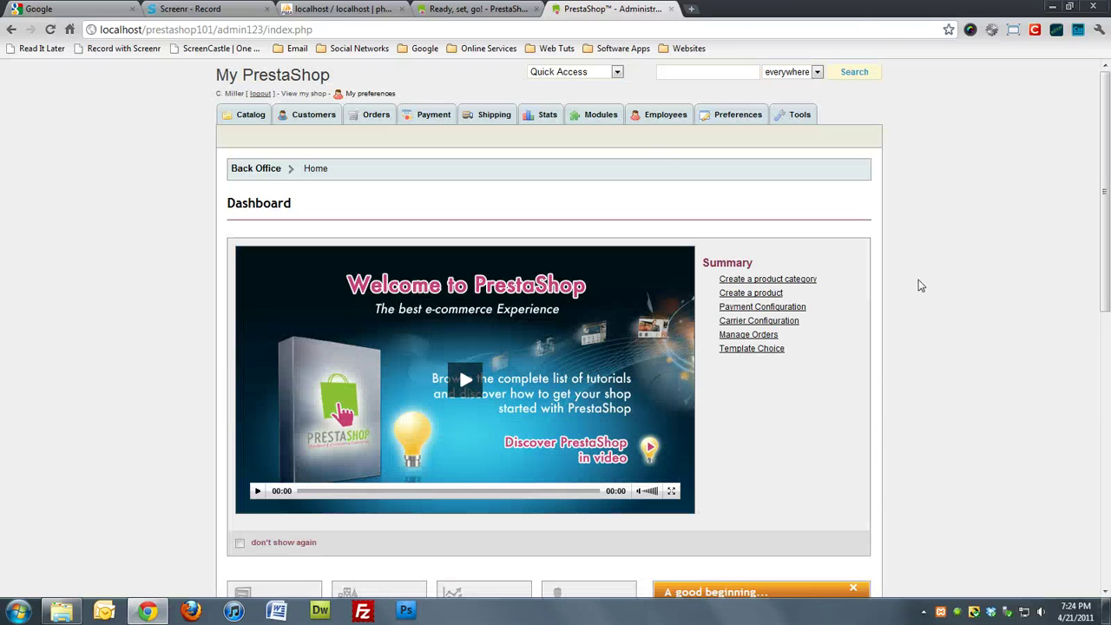